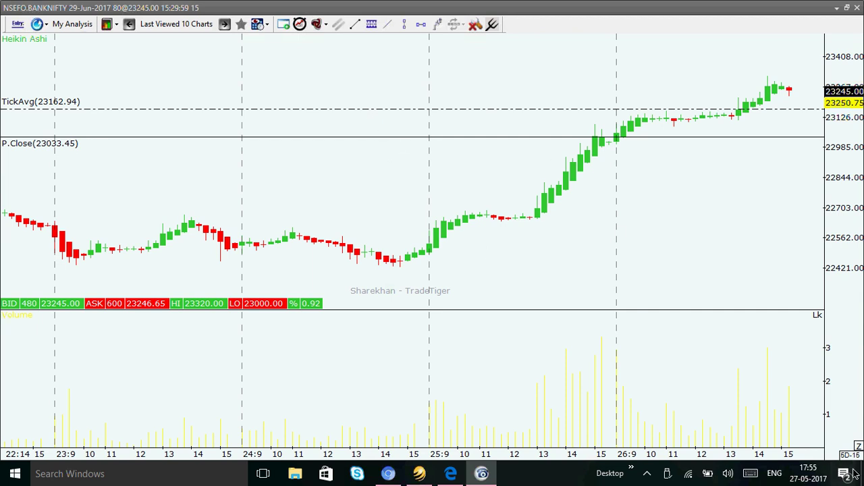
Set the BANKNIFTY chart to a five-day intraday display with 15-minute bars
{"action": "left_click", "coordinate": [822, 453]}
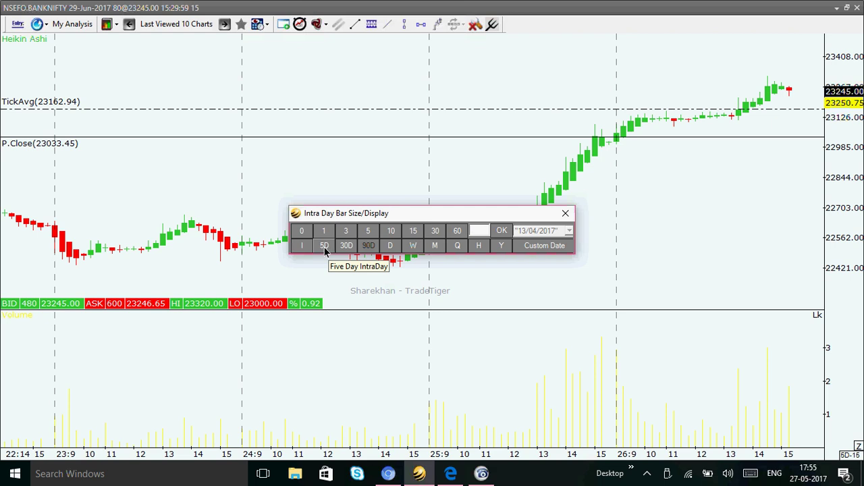
{"action": "left_click", "coordinate": [325, 248]}
{"action": "left_click", "coordinate": [414, 232]}
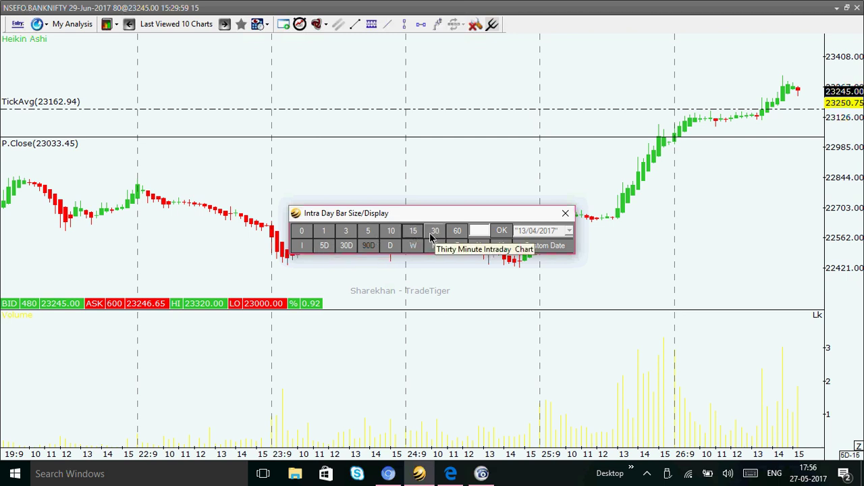
{"action": "left_click", "coordinate": [566, 214]}
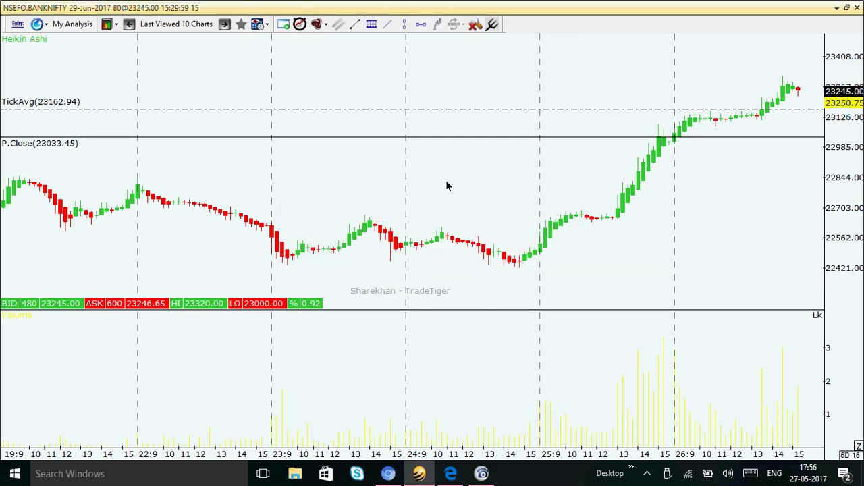
Change the chart type to CandleStick and inspect the candles of the latest sessions
{"action": "scroll", "coordinate": [414, 184], "scroll_direction": "up", "scroll_amount": 3}
{"action": "scroll", "coordinate": [395, 183], "scroll_direction": "up", "scroll_amount": 3}
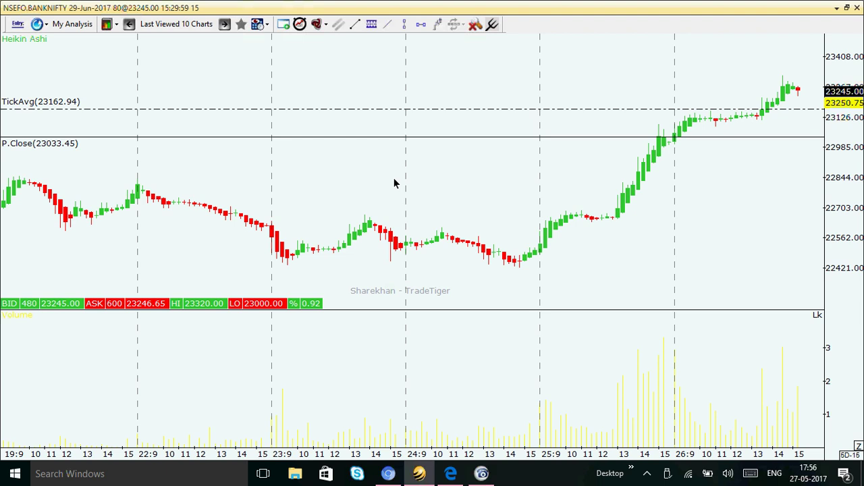
{"action": "right_click", "coordinate": [403, 104]}
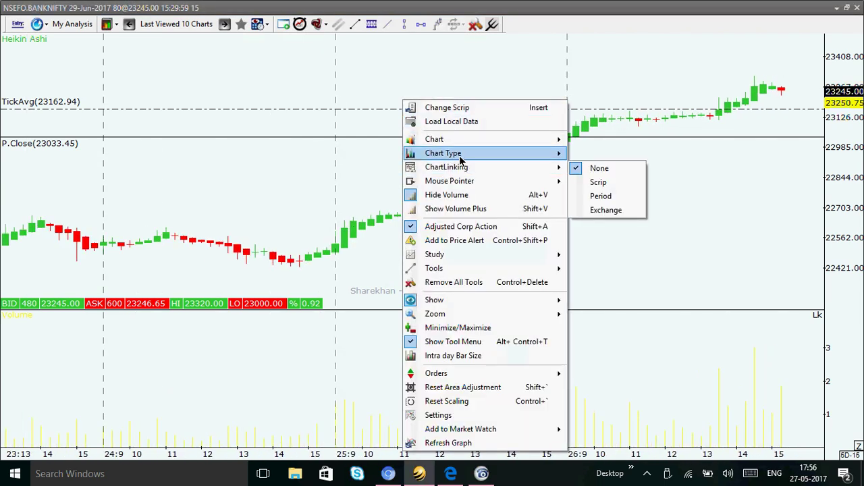
{"action": "mouse_move", "coordinate": [461, 158]}
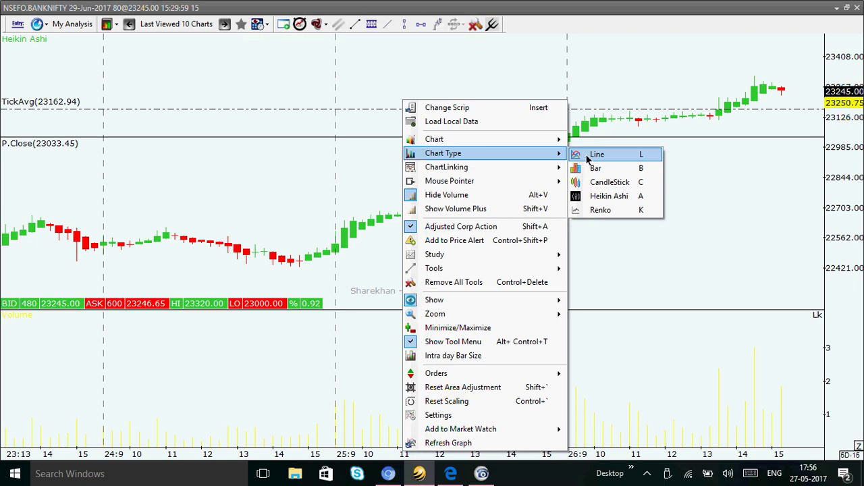
{"action": "left_click", "coordinate": [600, 182]}
{"action": "scroll", "coordinate": [568, 153], "scroll_direction": "up", "scroll_amount": 8}
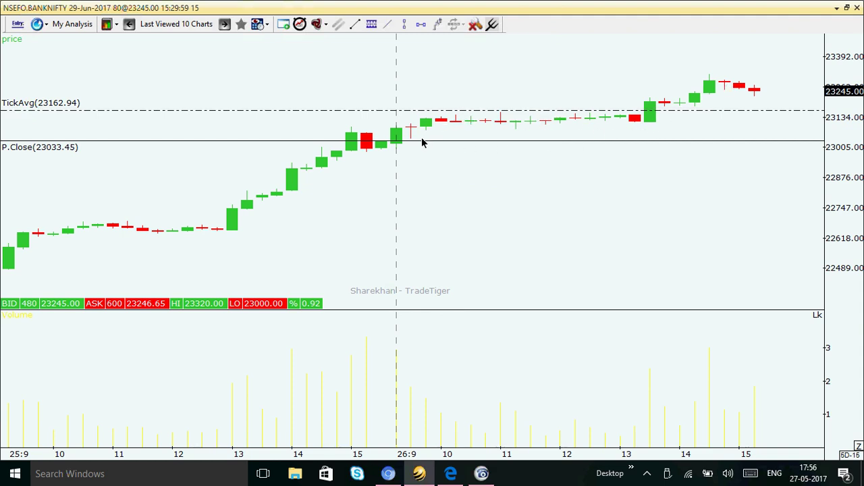
{"action": "scroll", "coordinate": [497, 132], "scroll_direction": "up", "scroll_amount": 3}
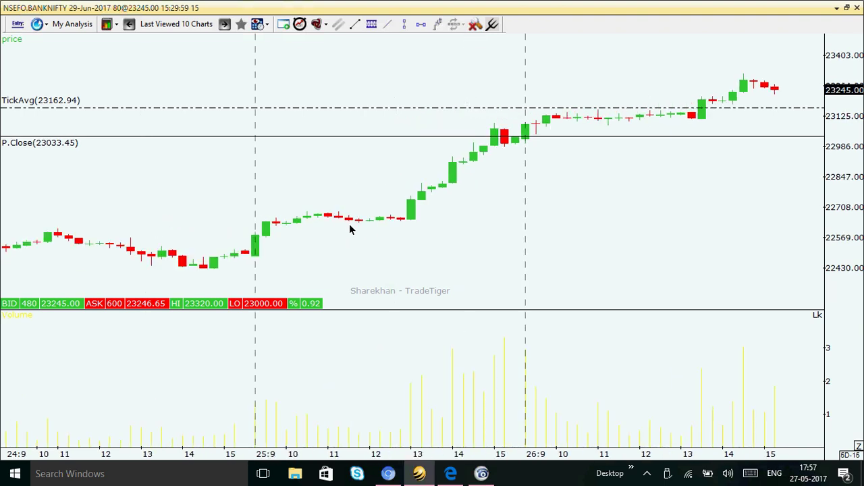
Change the chart type to Heikin Ashi
{"action": "right_click", "coordinate": [372, 151]}
{"action": "mouse_move", "coordinate": [416, 162]}
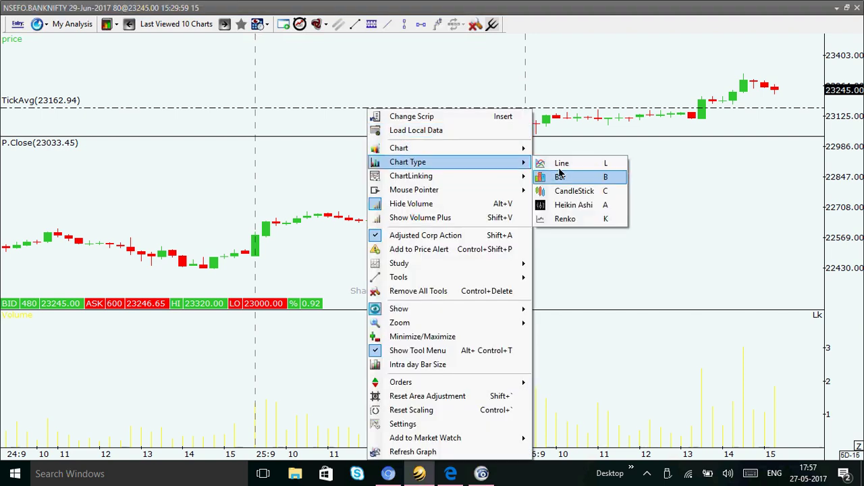
{"action": "left_click", "coordinate": [566, 205]}
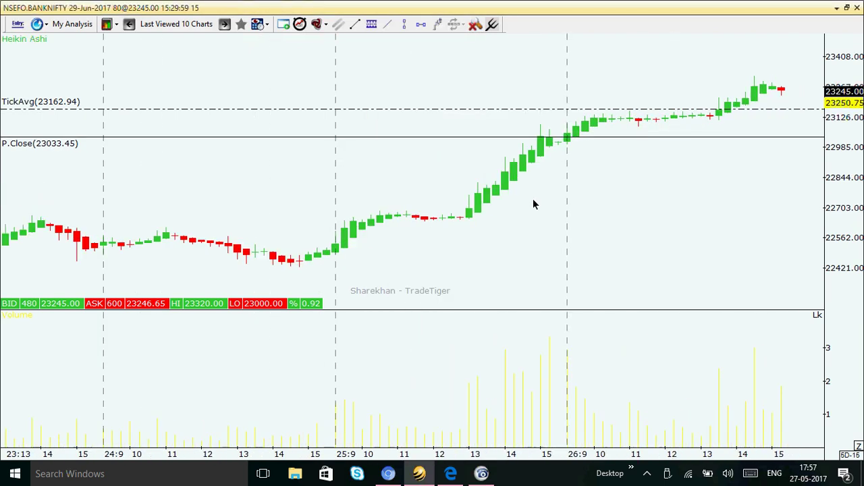
Examine the Heikin Ashi candles across the 24 to 26 sessions, comparing the flat stretches with the rising run
{"action": "scroll", "coordinate": [456, 206], "scroll_direction": "up", "scroll_amount": 1}
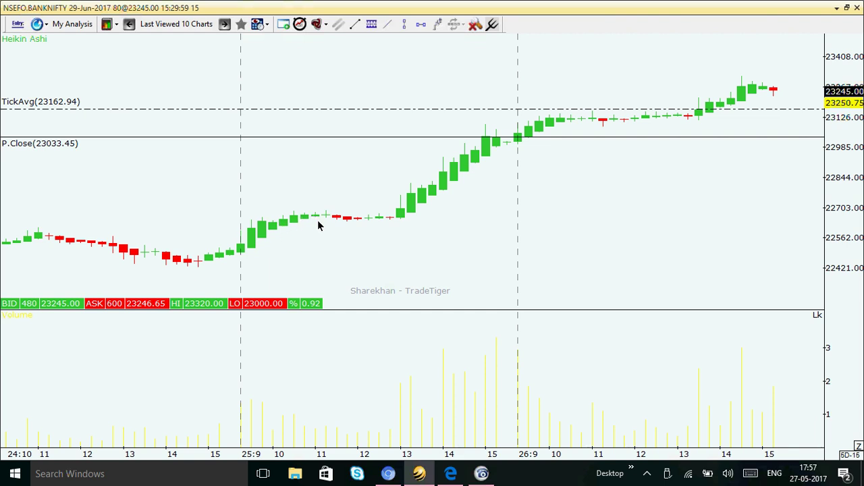
{"action": "scroll", "coordinate": [448, 199], "scroll_direction": "up", "scroll_amount": 1}
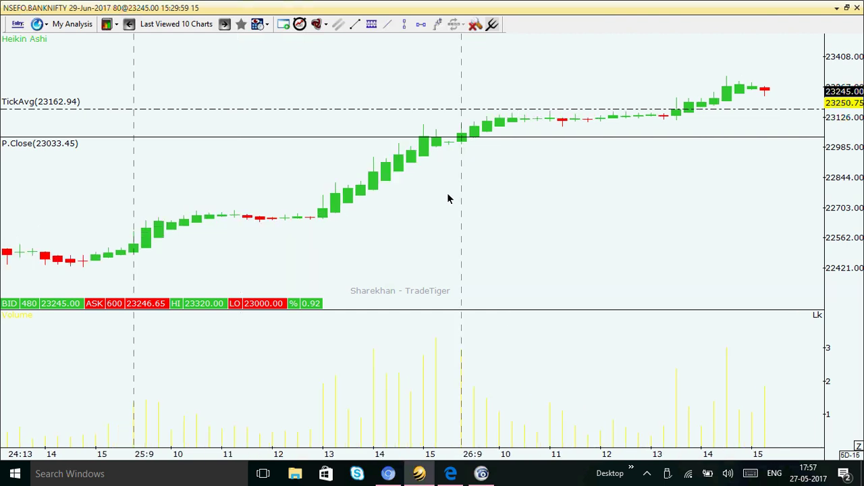
{"action": "scroll", "coordinate": [417, 199], "scroll_direction": "up", "scroll_amount": 1}
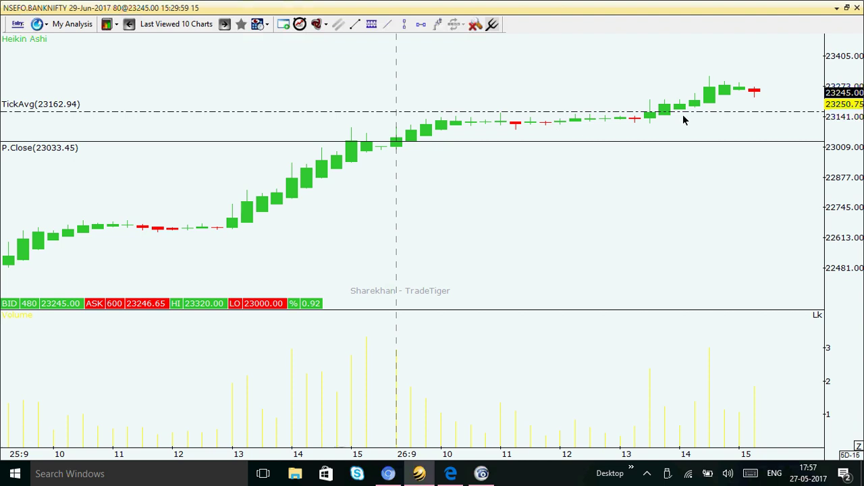
{"action": "scroll", "coordinate": [276, 231], "scroll_direction": "down", "scroll_amount": 1}
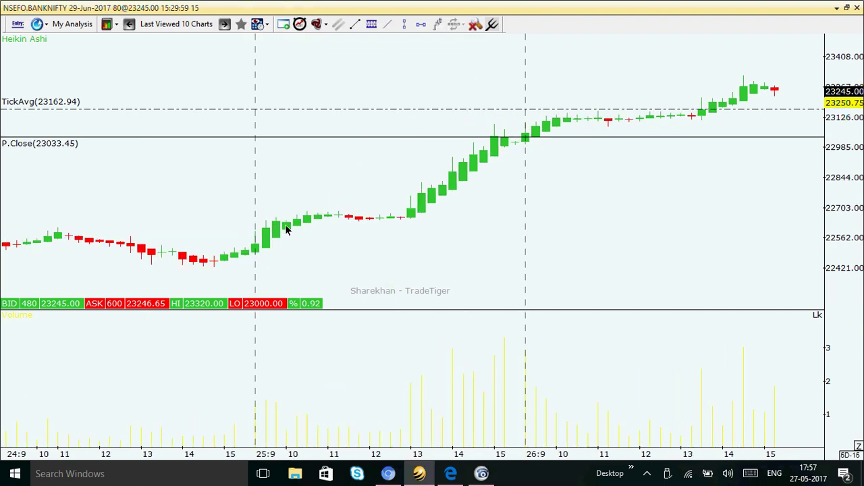
{"action": "scroll", "coordinate": [286, 231], "scroll_direction": "down", "scroll_amount": 1}
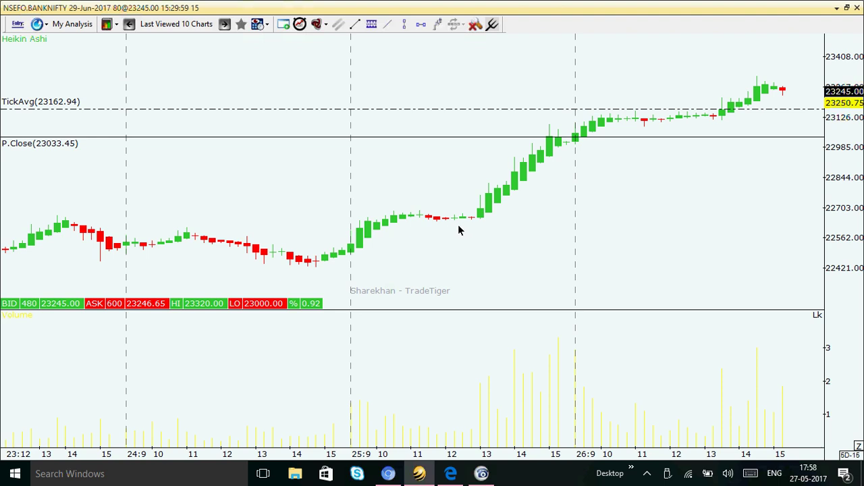
{"action": "scroll", "coordinate": [459, 230], "scroll_direction": "right", "scroll_amount": 3}
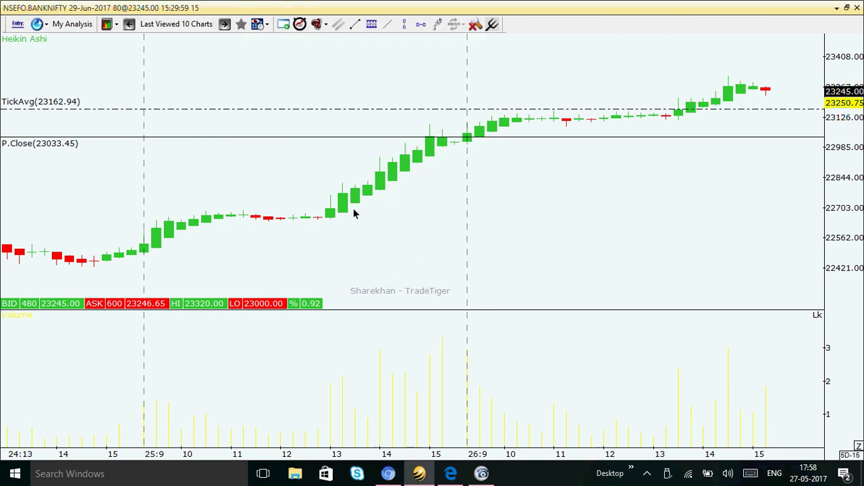
{"action": "left_click", "coordinate": [387, 191]}
{"action": "scroll", "coordinate": [459, 162], "scroll_direction": "down", "scroll_amount": 3}
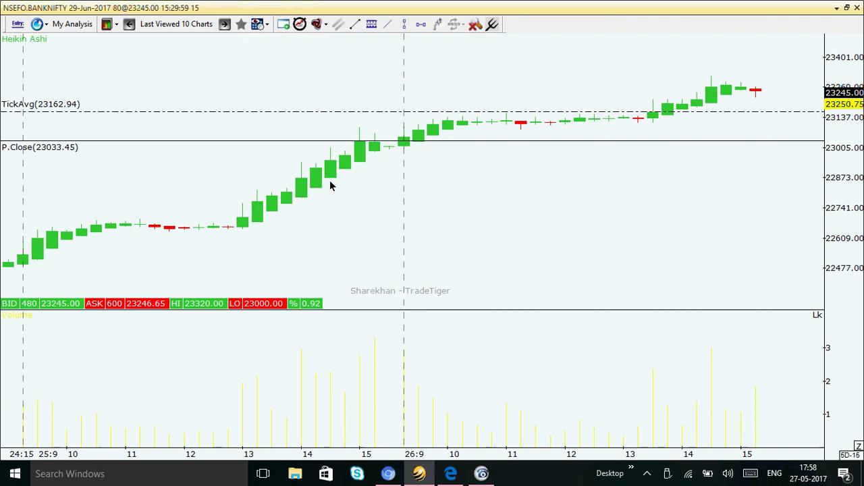
{"action": "left_click", "coordinate": [318, 187]}
{"action": "left_click", "coordinate": [321, 193]}
{"action": "left_click", "coordinate": [336, 182]}
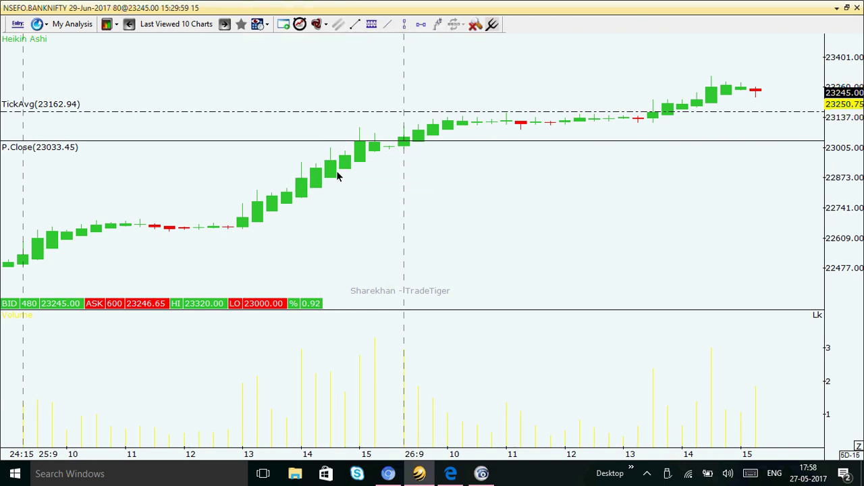
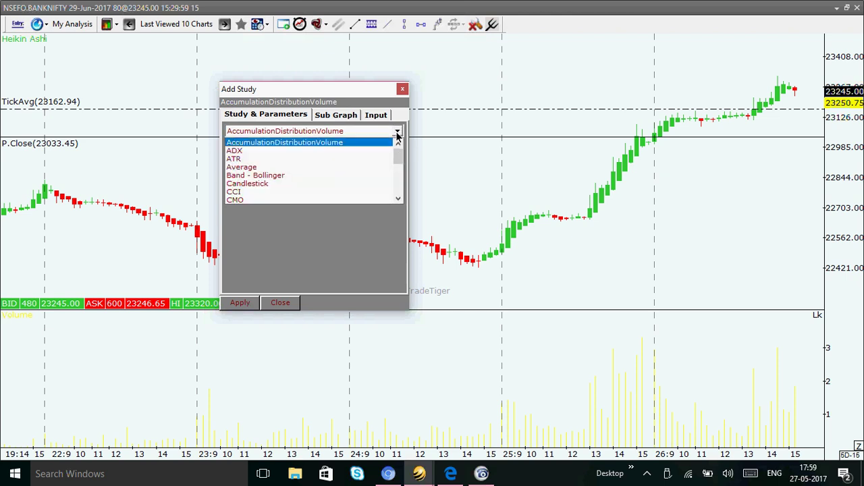
Choose GannHilo as the study to add, with an average period of 3
{"action": "scroll", "coordinate": [371, 179], "scroll_direction": "down", "scroll_amount": 1}
{"action": "scroll", "coordinate": [371, 180], "scroll_direction": "down", "scroll_amount": 5}
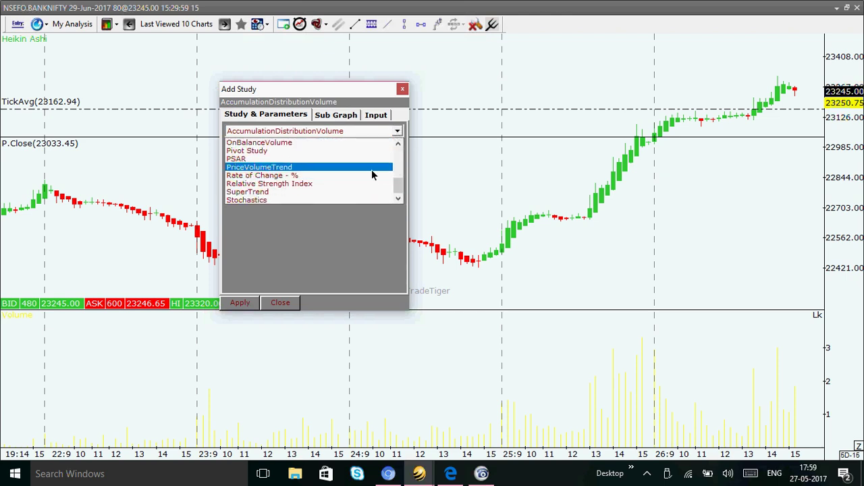
{"action": "scroll", "coordinate": [373, 175], "scroll_direction": "up", "scroll_amount": 3}
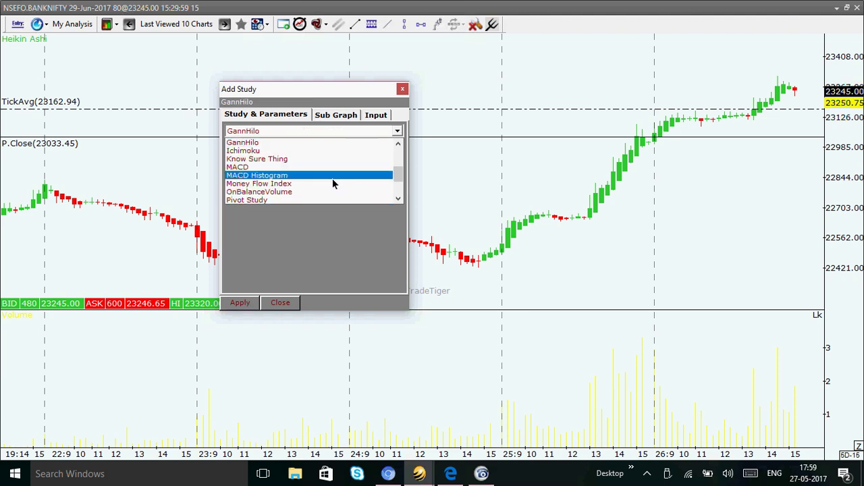
{"action": "left_click", "coordinate": [317, 143]}
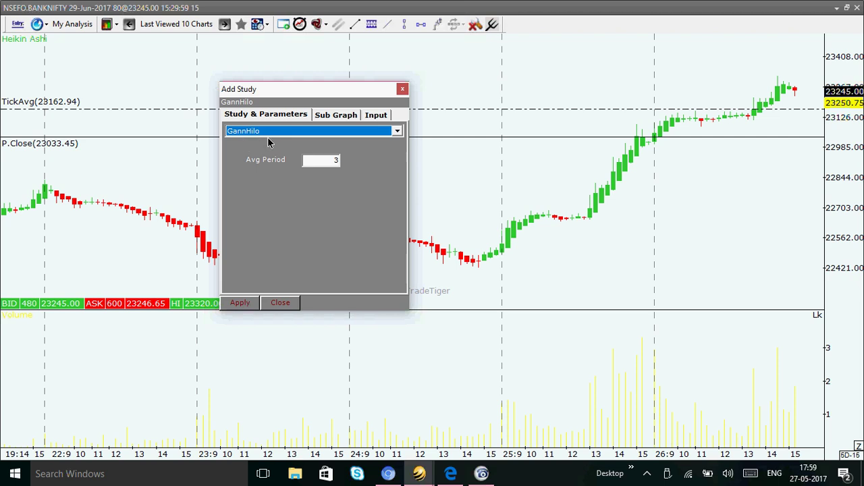
{"action": "double_click", "coordinate": [335, 160]}
Set the GannHilo line colour to blue (red 13, green 41, blue 242) and apply the study to the Heikin Ashi chart
{"action": "left_click", "coordinate": [335, 115]}
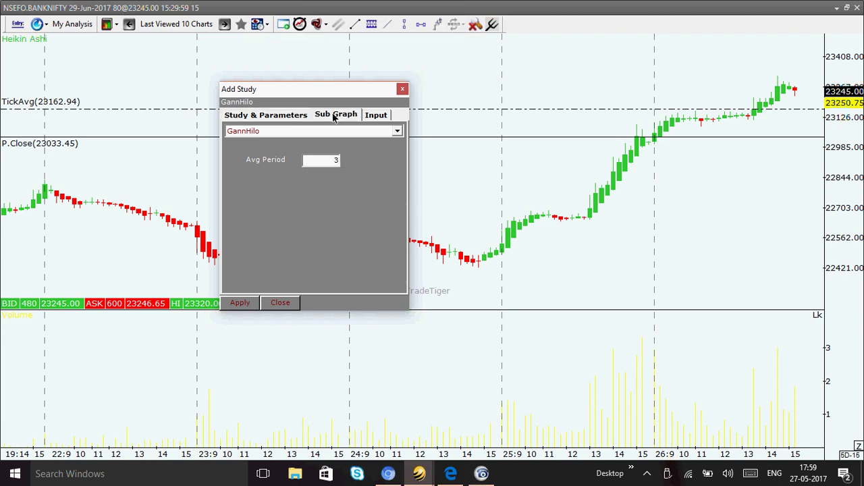
{"action": "left_click", "coordinate": [340, 228]}
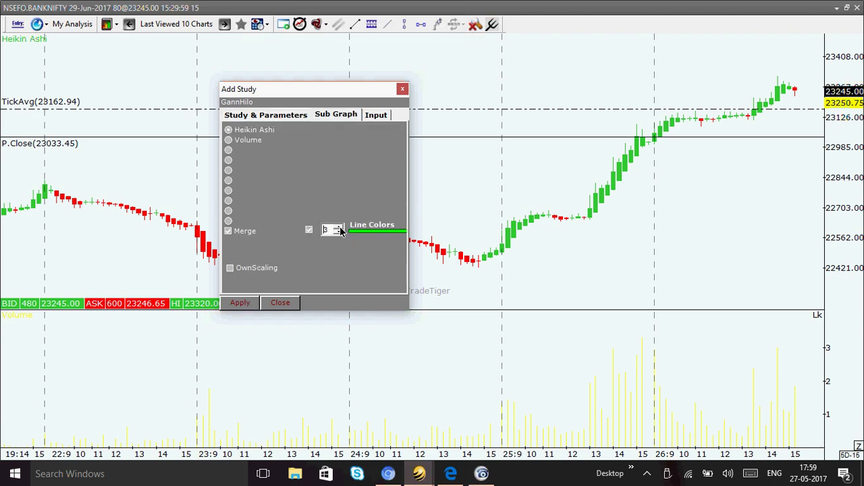
{"action": "left_click", "coordinate": [368, 231]}
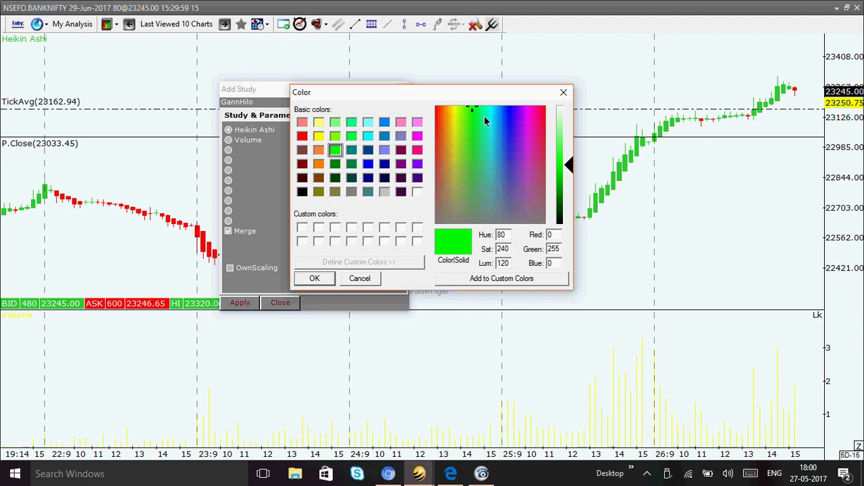
{"action": "left_click", "coordinate": [506, 117]}
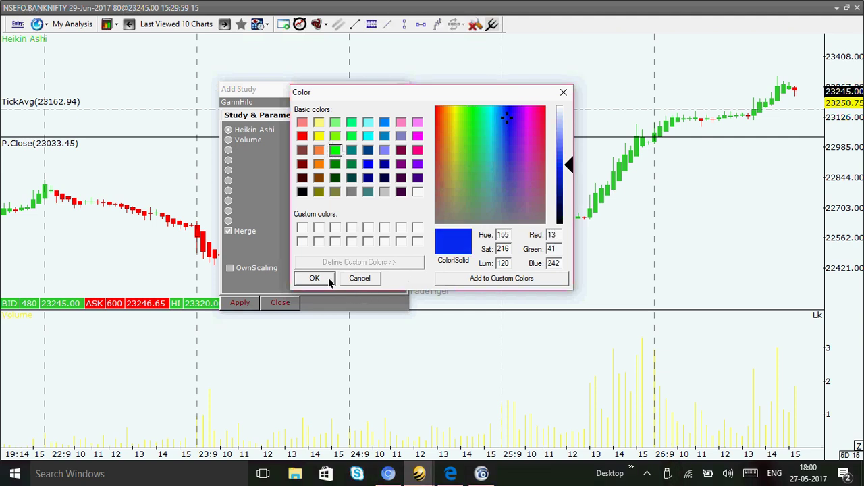
{"action": "left_click", "coordinate": [329, 281]}
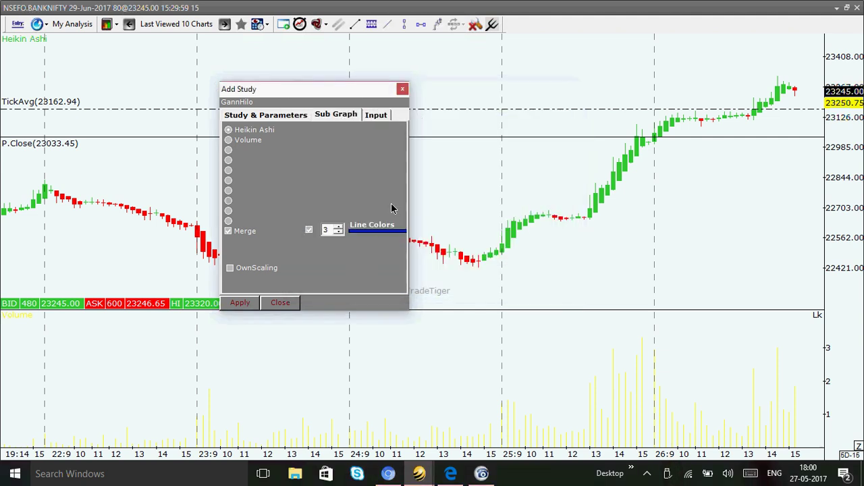
{"action": "left_click", "coordinate": [241, 304]}
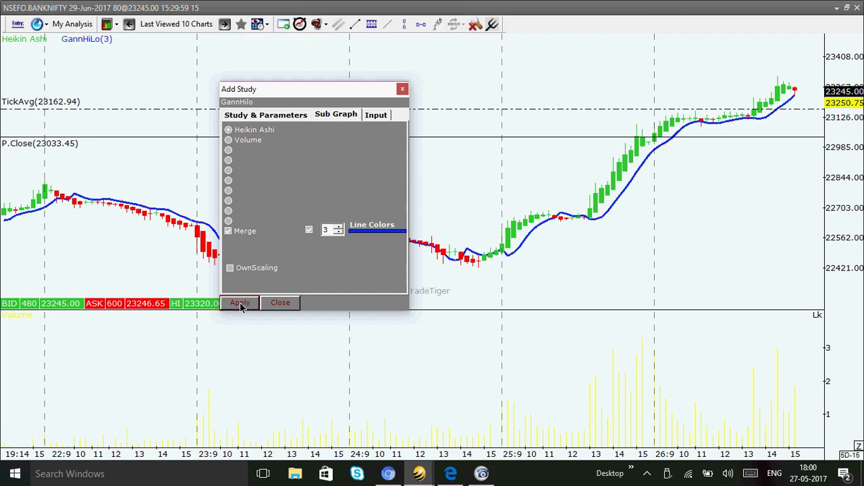
{"action": "left_click", "coordinate": [279, 302]}
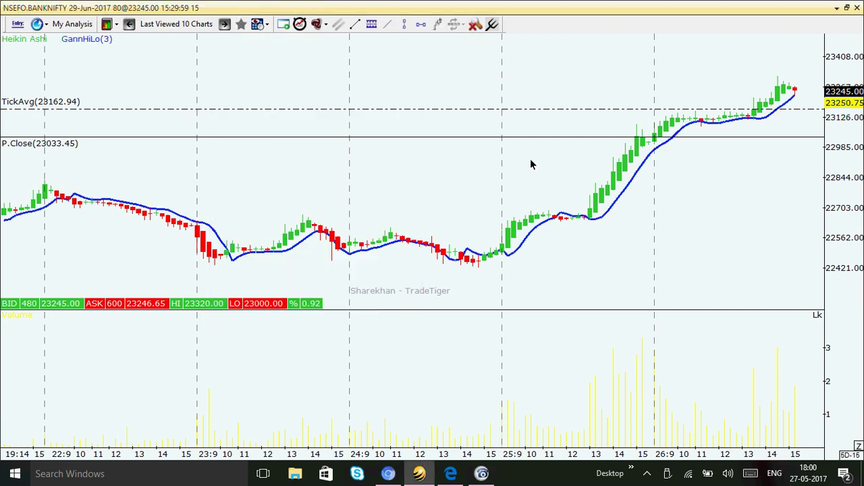
Examine where the blue GannHiLo line runs above, below and across the Heikin Ashi candles over the recent sessions
{"action": "scroll", "coordinate": [530, 165], "scroll_direction": "up", "scroll_amount": 3}
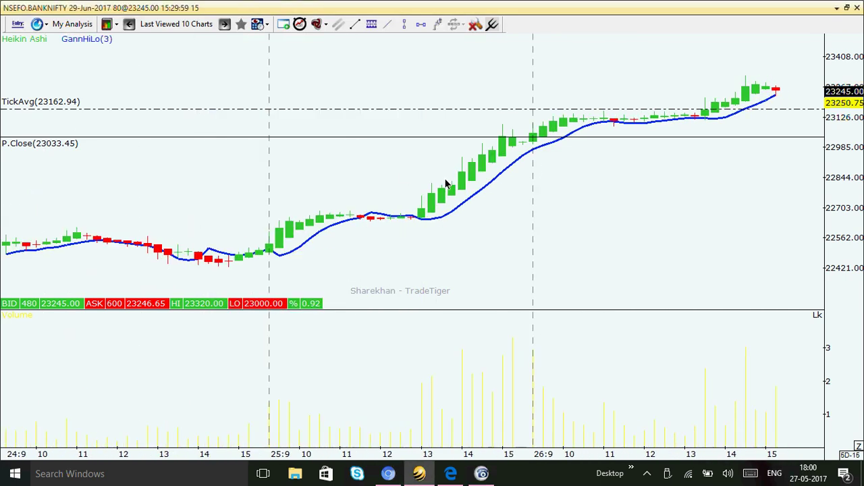
{"action": "scroll", "coordinate": [446, 184], "scroll_direction": "up", "scroll_amount": 1}
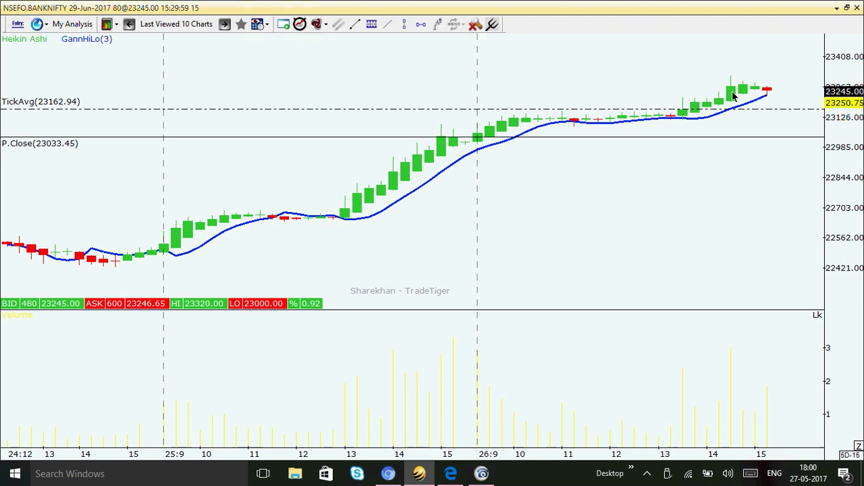
{"action": "scroll", "coordinate": [485, 148], "scroll_direction": "down", "scroll_amount": 1}
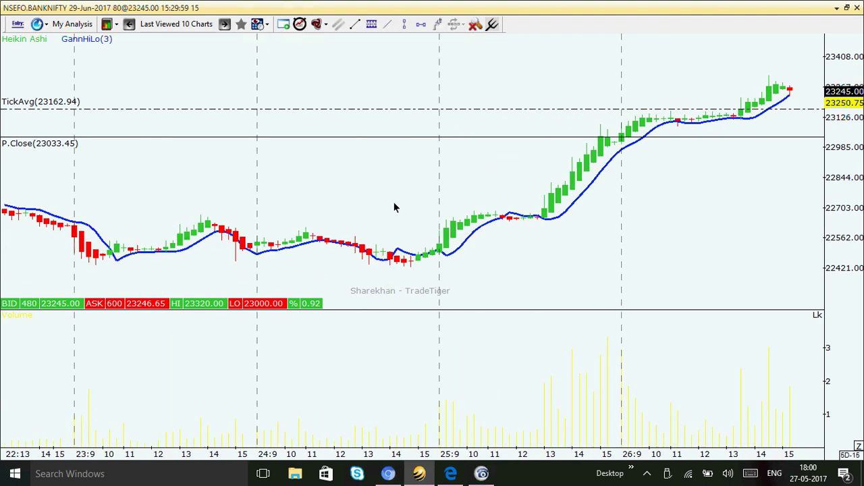
{"action": "key", "text": "Right"}
{"action": "key", "text": "Right"}
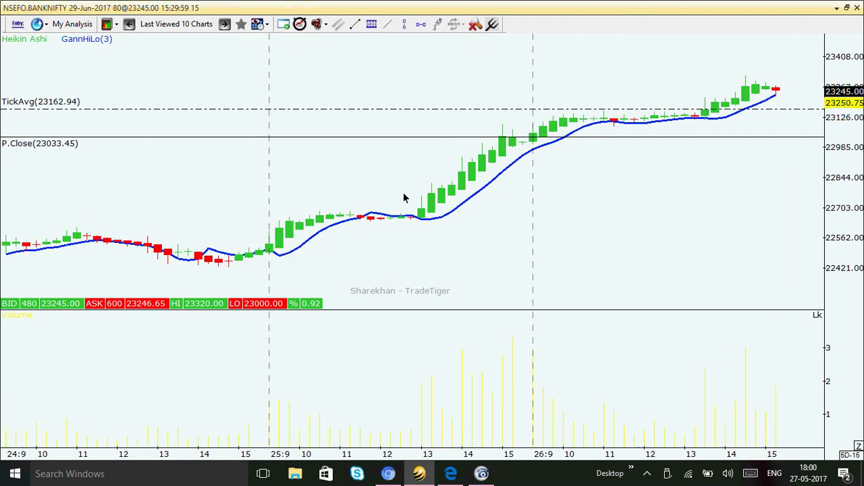
{"action": "scroll", "coordinate": [345, 220], "scroll_direction": "up", "scroll_amount": 1}
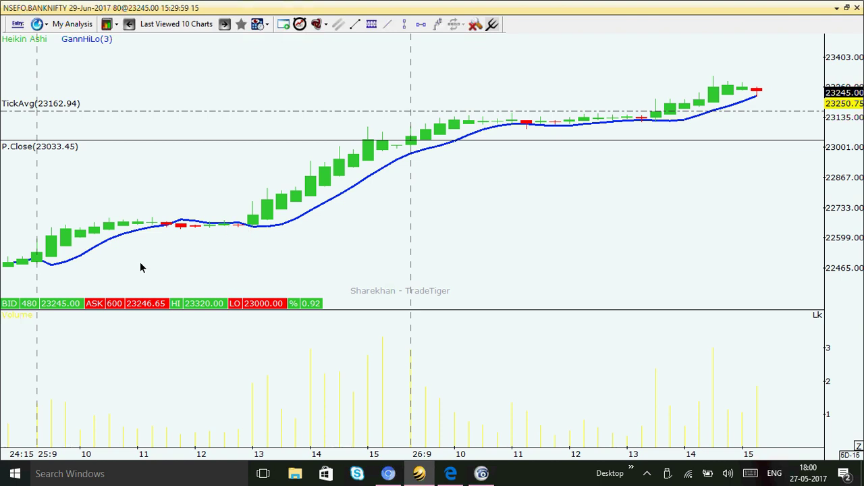
{"action": "key", "text": "Left"}
{"action": "key", "text": "Left"}
{"action": "key", "text": "Right"}
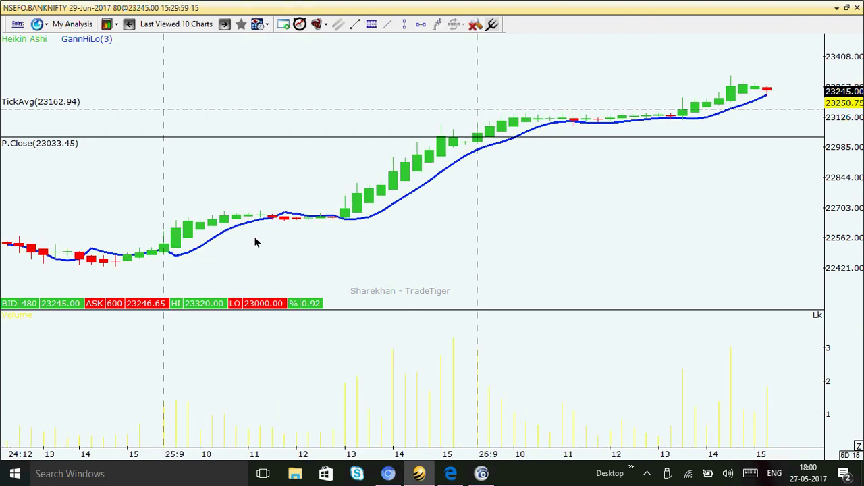
Read the price and GannHiLo values of the 25 May 09:44 candle, and examine the flat stretch and rise that follow it
{"action": "left_click", "coordinate": [176, 253]}
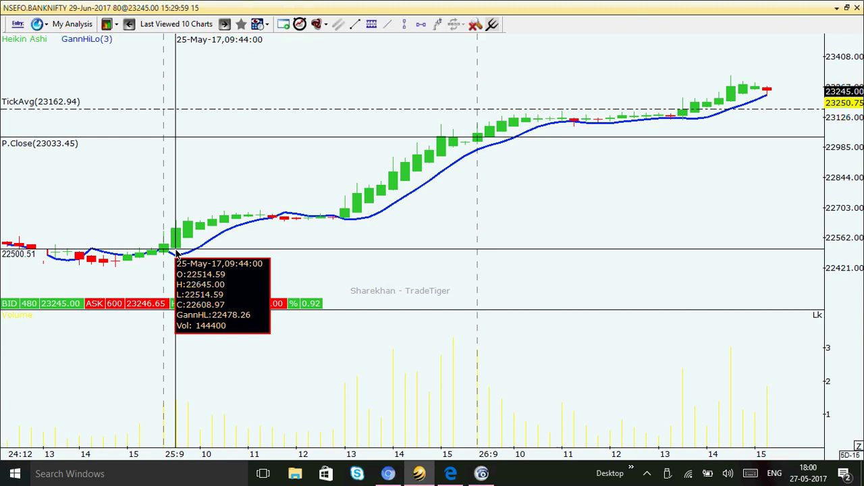
{"action": "left_click", "coordinate": [176, 253]}
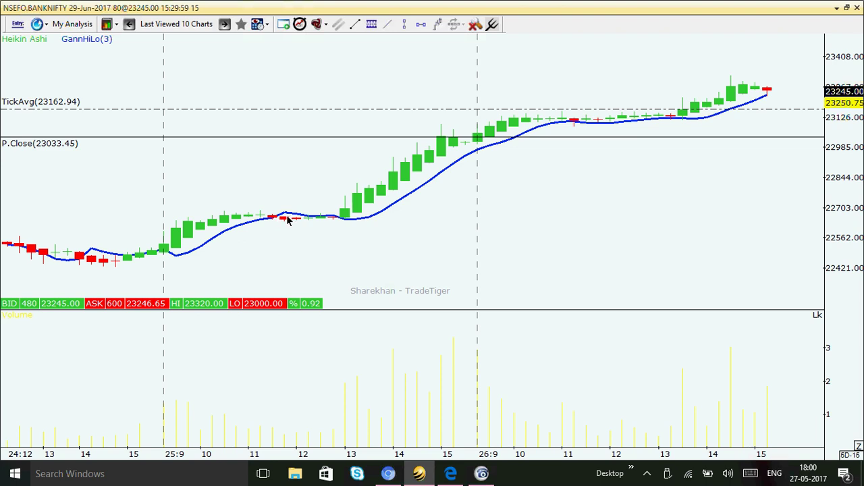
{"action": "scroll", "coordinate": [288, 218], "scroll_direction": "up", "scroll_amount": 1}
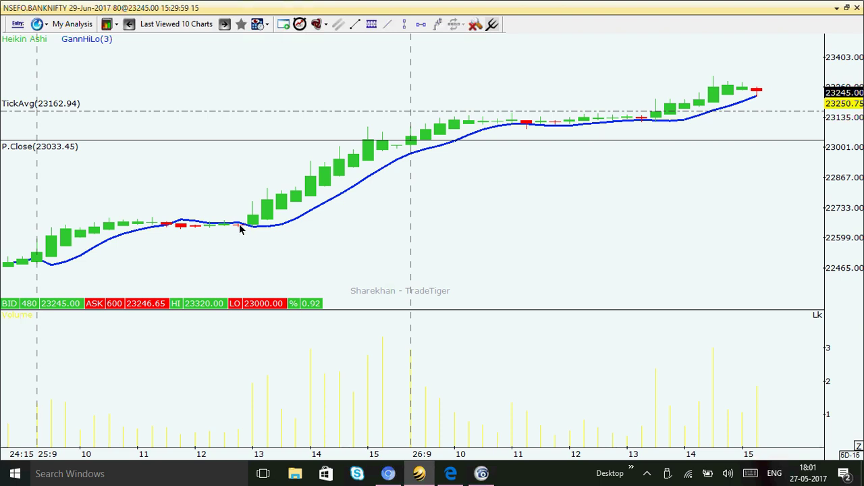
{"action": "scroll", "coordinate": [257, 233], "scroll_direction": "up", "scroll_amount": 1}
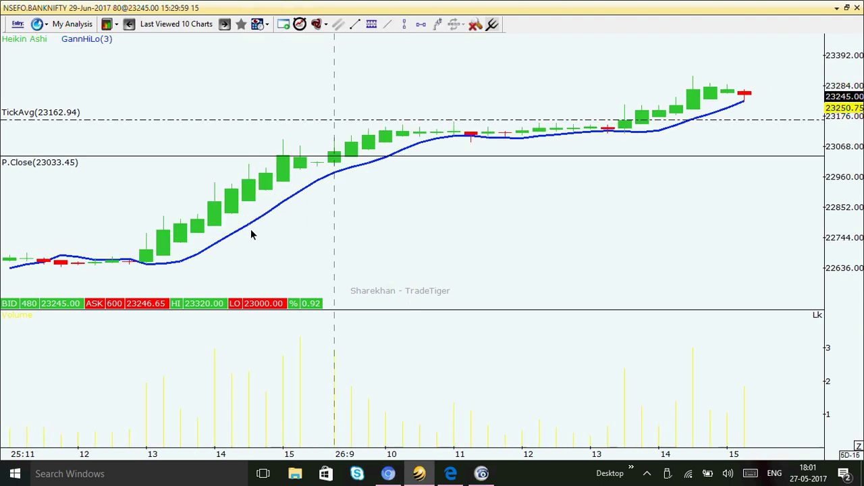
{"action": "scroll", "coordinate": [230, 240], "scroll_direction": "down", "scroll_amount": 1}
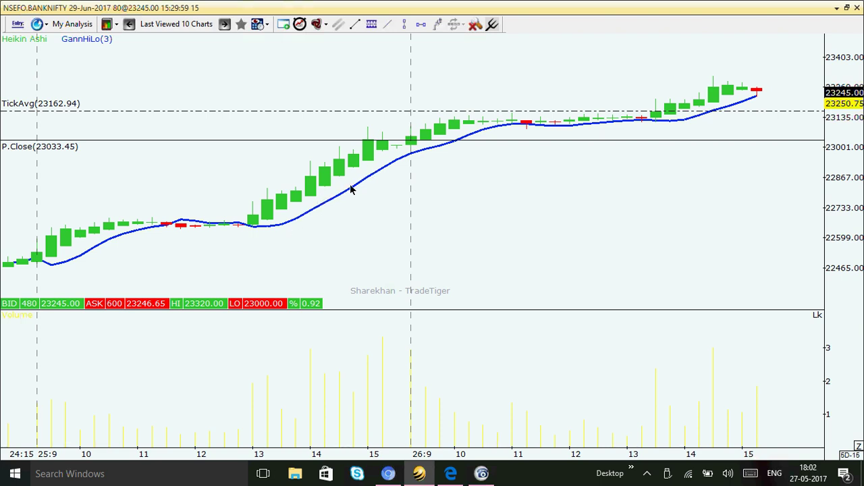
Inspect the price and GannHiLo values of the 25 May 13:59 candle within the rising run above the blue line
{"action": "scroll", "coordinate": [331, 201], "scroll_direction": "up", "scroll_amount": 2}
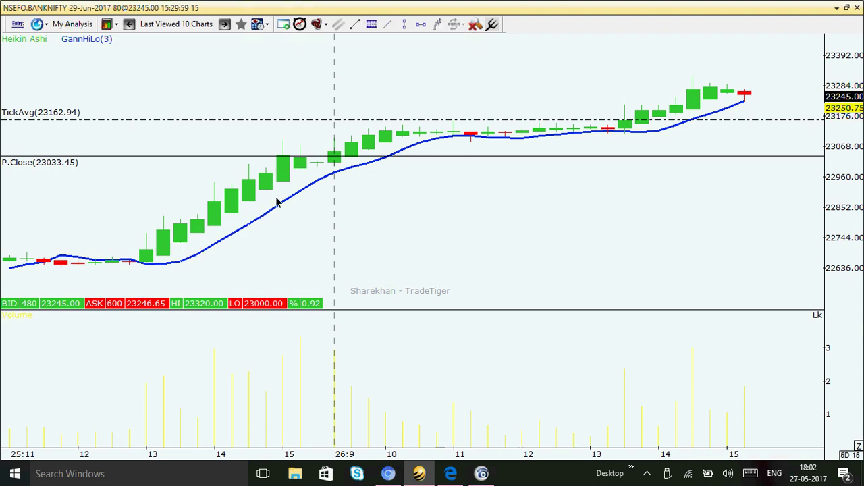
{"action": "mouse_move", "coordinate": [204, 224]}
{"action": "left_click", "coordinate": [200, 224]}
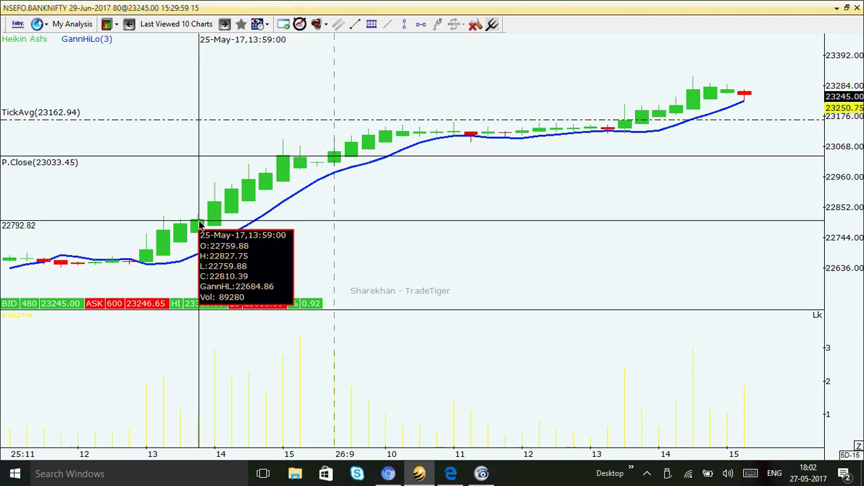
{"action": "left_click", "coordinate": [200, 230]}
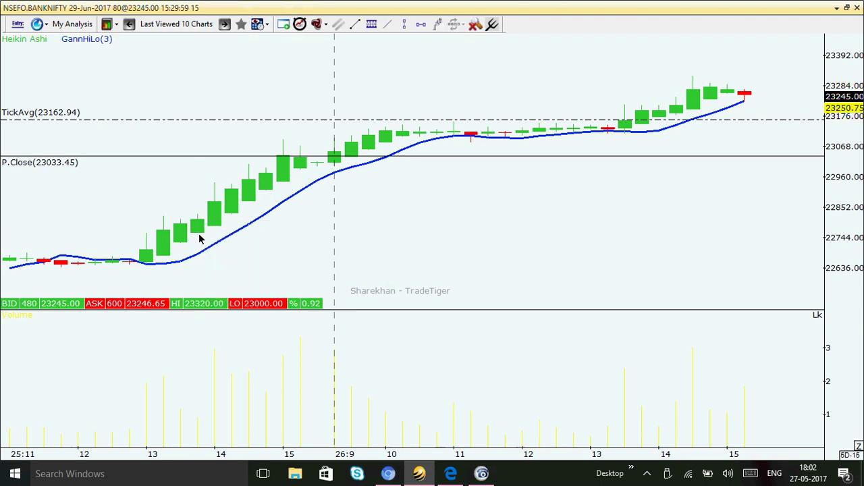
{"action": "left_click_drag", "start_coordinate": [195, 238], "coordinate": [106, 241]}
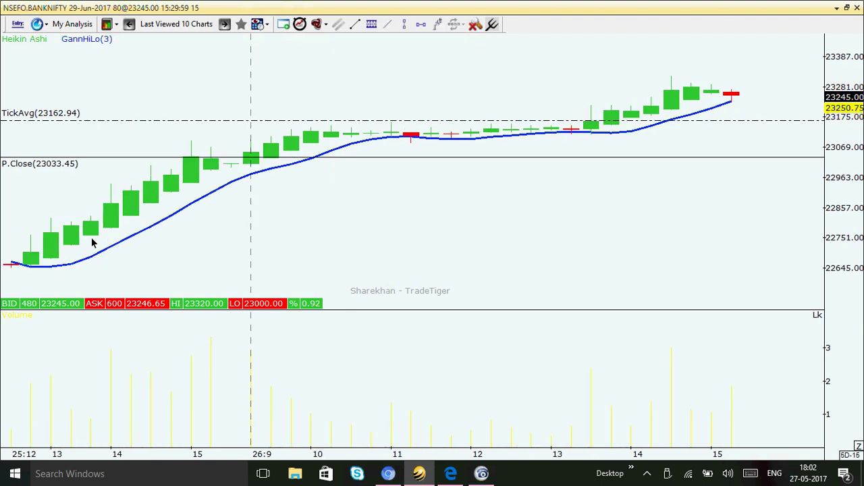
{"action": "left_click", "coordinate": [93, 241]}
{"action": "left_click", "coordinate": [93, 241]}
Circle in blue the red candles at the GannHiLo line shortly after 11:00 and shortly after 13:00 in the 26 May session
{"action": "scroll", "coordinate": [146, 218], "scroll_direction": "down", "scroll_amount": 1}
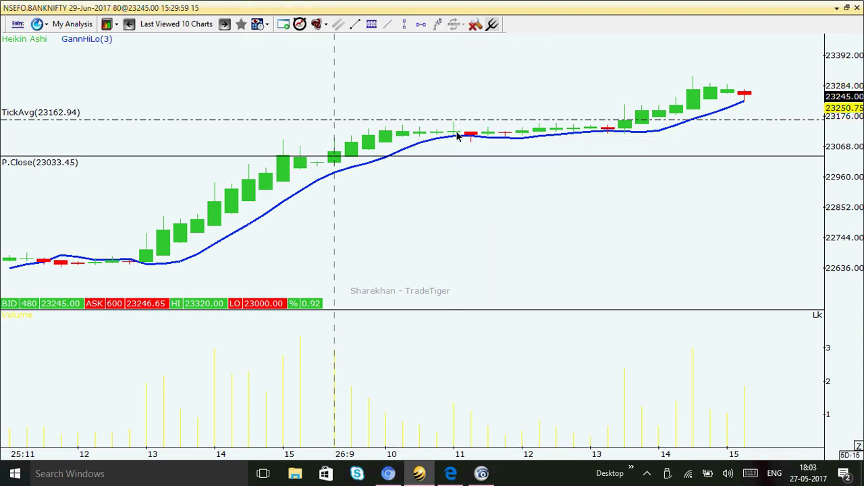
{"action": "scroll", "coordinate": [459, 132], "scroll_direction": "up", "scroll_amount": 1}
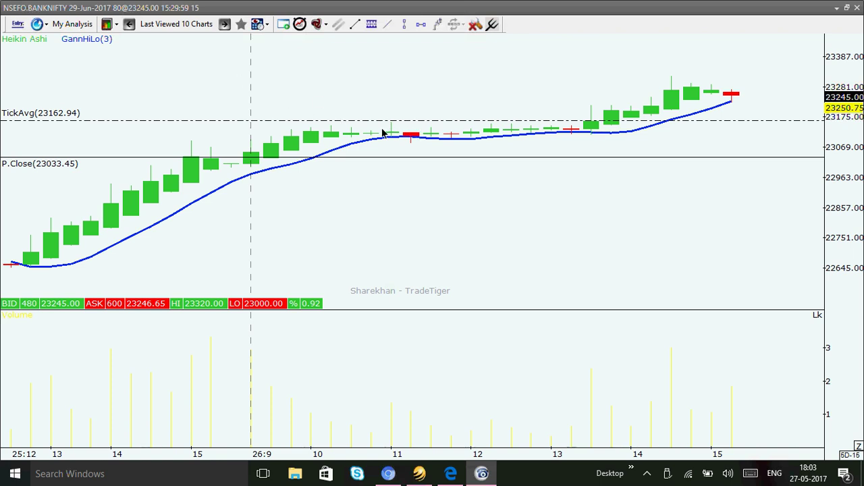
{"action": "mouse_move", "coordinate": [395, 126]}
{"action": "left_mouse_down"}
{"action": "mouse_move", "coordinate": [432, 158]}
{"action": "mouse_move", "coordinate": [393, 127]}
{"action": "left_mouse_up"}
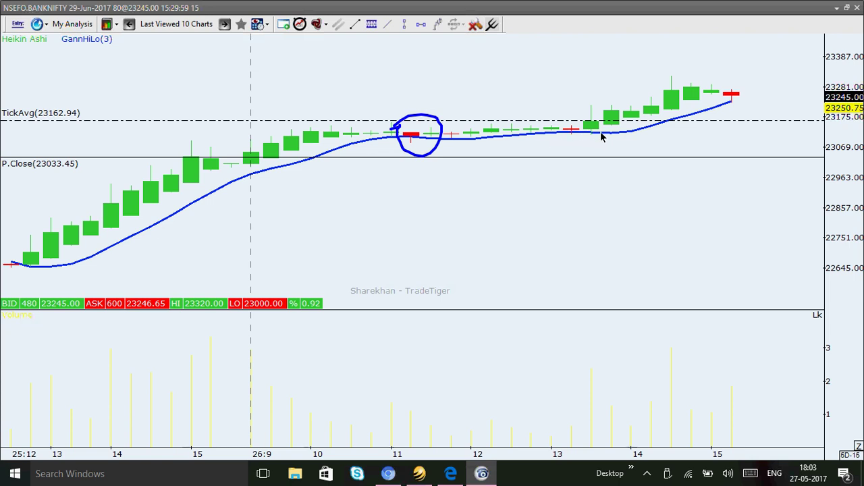
{"action": "mouse_move", "coordinate": [569, 133]}
{"action": "left_mouse_down"}
{"action": "mouse_move", "coordinate": [585, 133]}
{"action": "mouse_move", "coordinate": [579, 147]}
{"action": "mouse_move", "coordinate": [576, 126]}
{"action": "mouse_move", "coordinate": [589, 143]}
{"action": "mouse_move", "coordinate": [563, 132]}
{"action": "mouse_move", "coordinate": [586, 141]}
{"action": "left_mouse_up"}
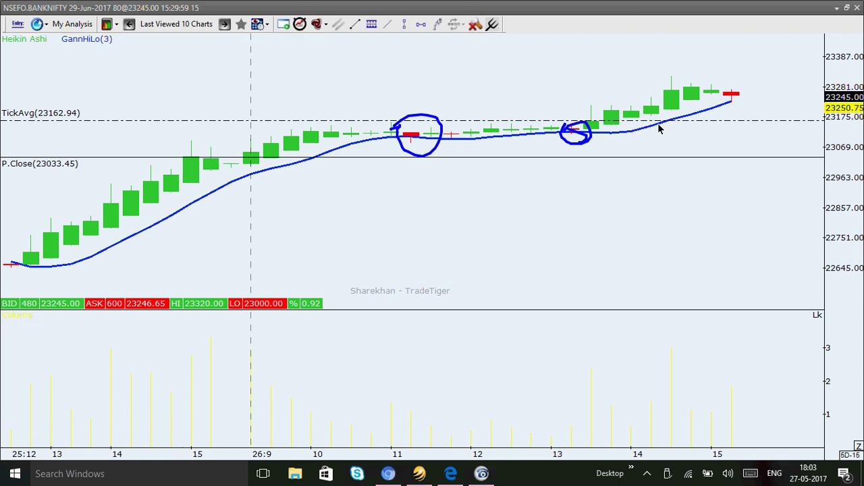
{"action": "left_click", "coordinate": [22, 30]}
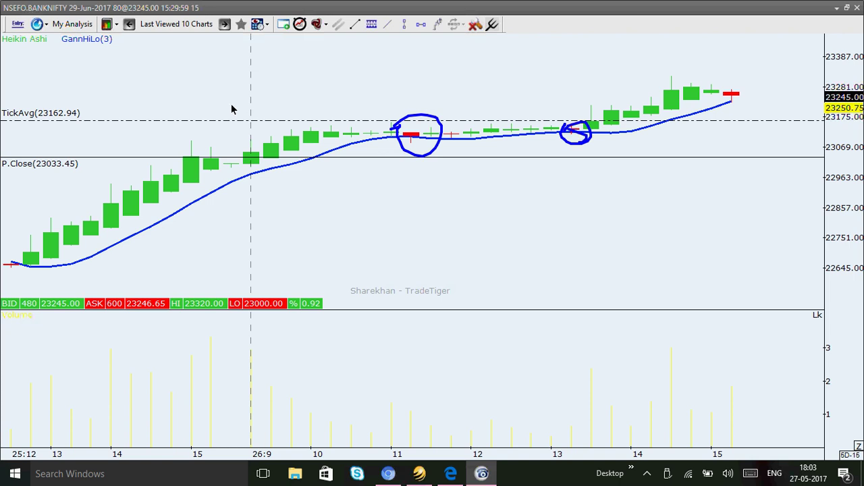